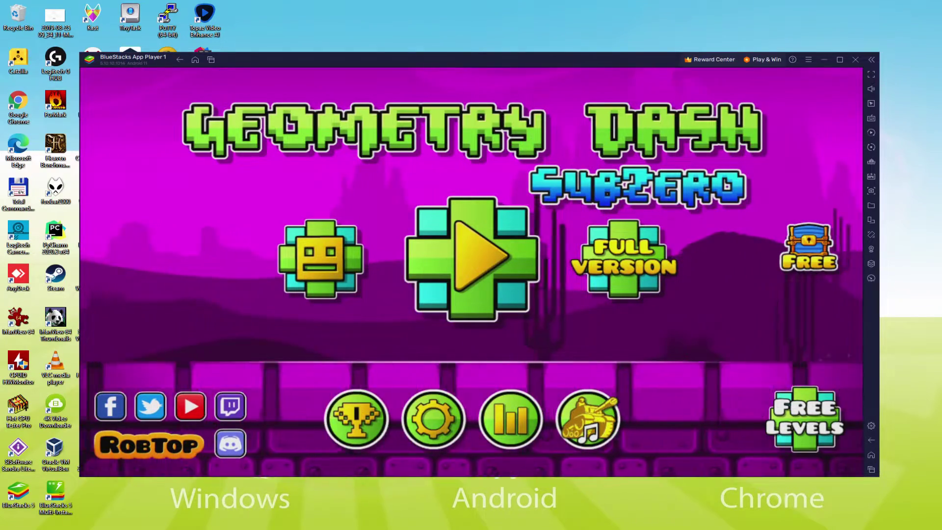
Step: In the Geometry Dash icon garage, preview the cube, ship, ball and UFO icons
click(332, 271)
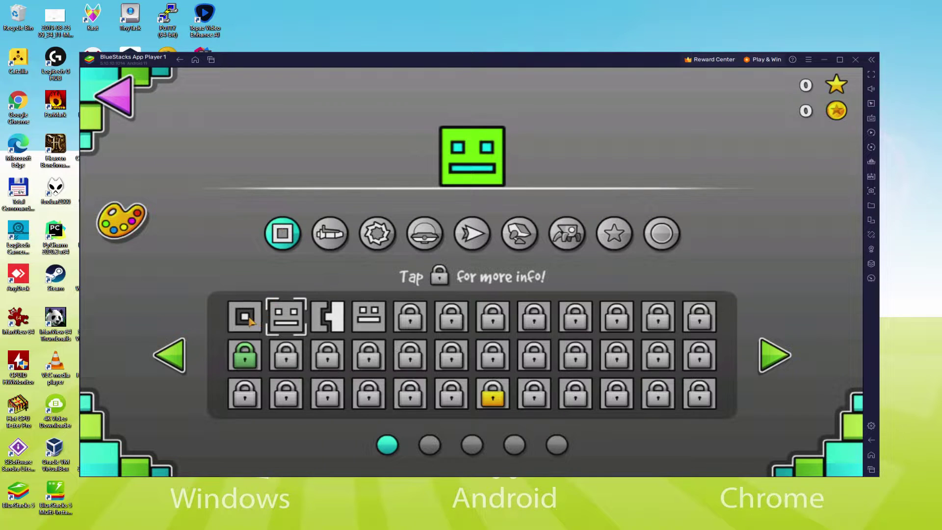
click(248, 319)
click(295, 326)
click(329, 327)
click(338, 234)
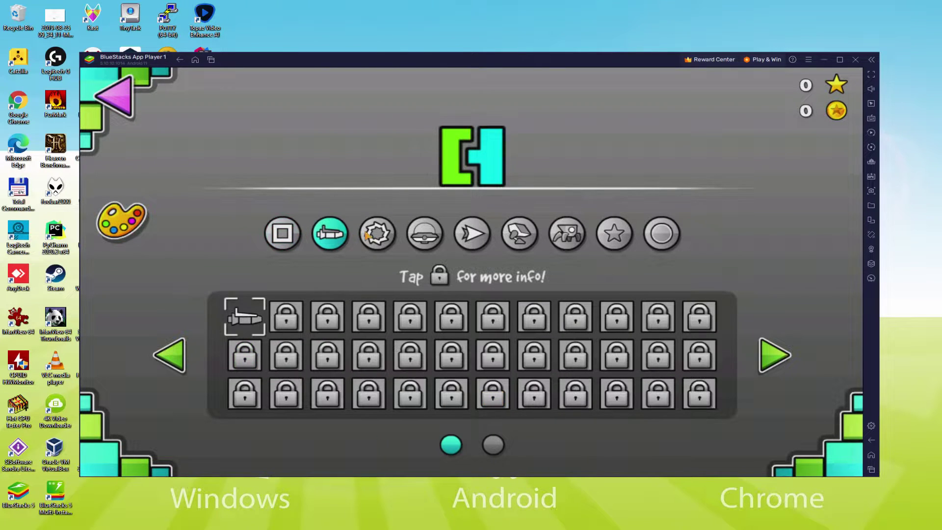
click(275, 323)
click(377, 234)
click(267, 317)
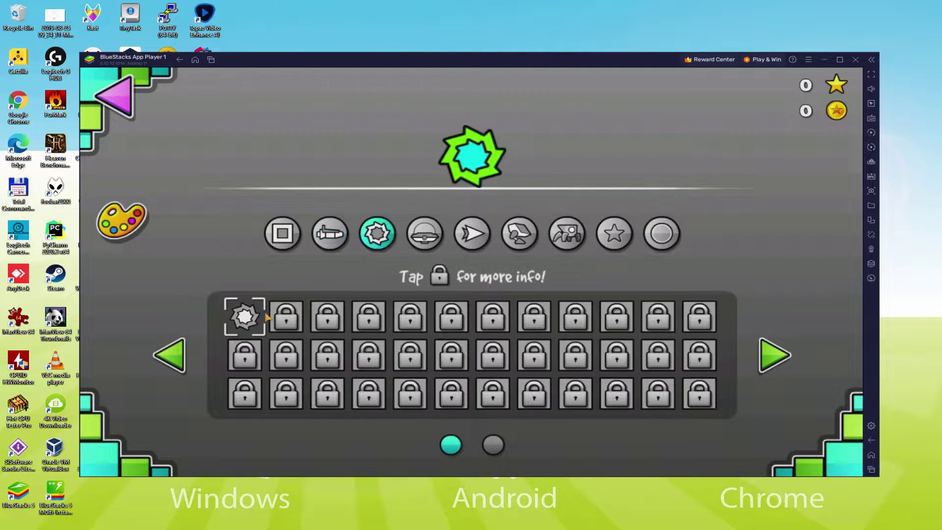
click(425, 240)
click(236, 326)
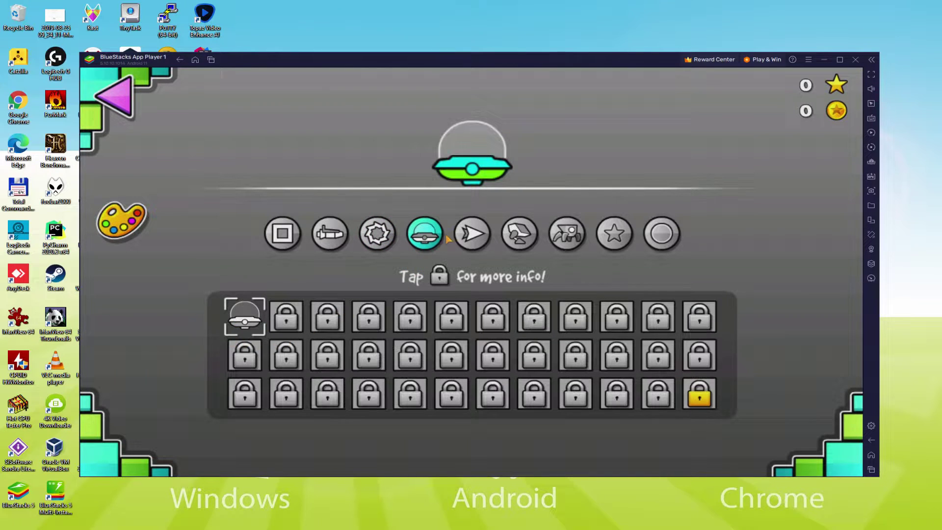
Step: Preview the wave, robot and spider icons, then choose the second cube icon for the player
click(464, 242)
click(267, 324)
click(530, 240)
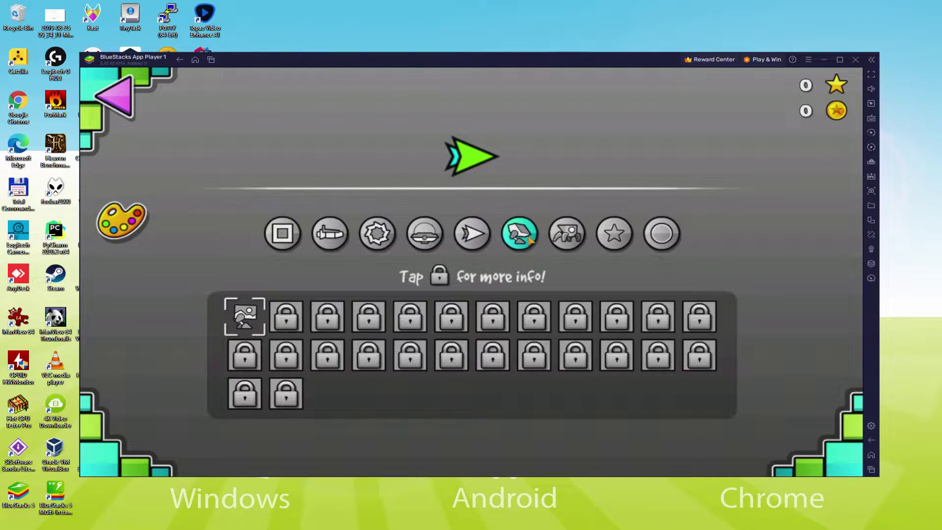
click(248, 314)
click(584, 237)
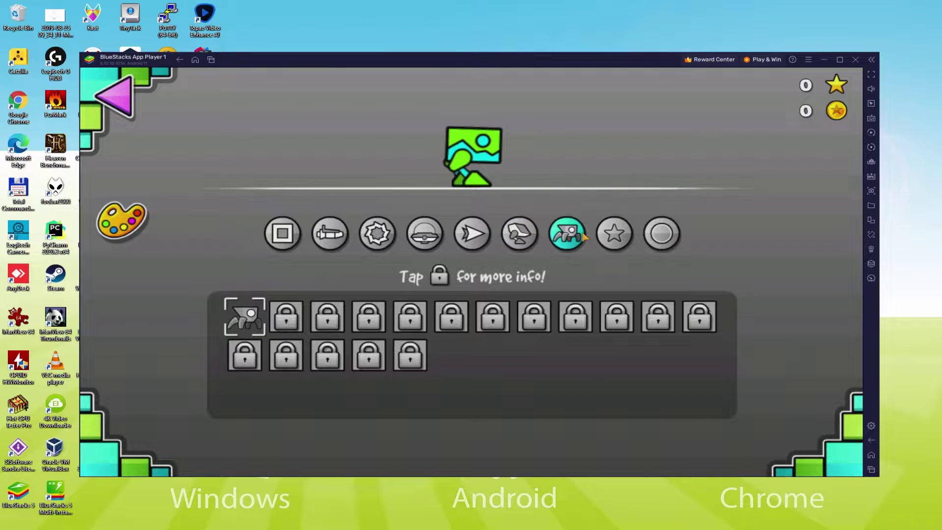
click(244, 318)
click(280, 238)
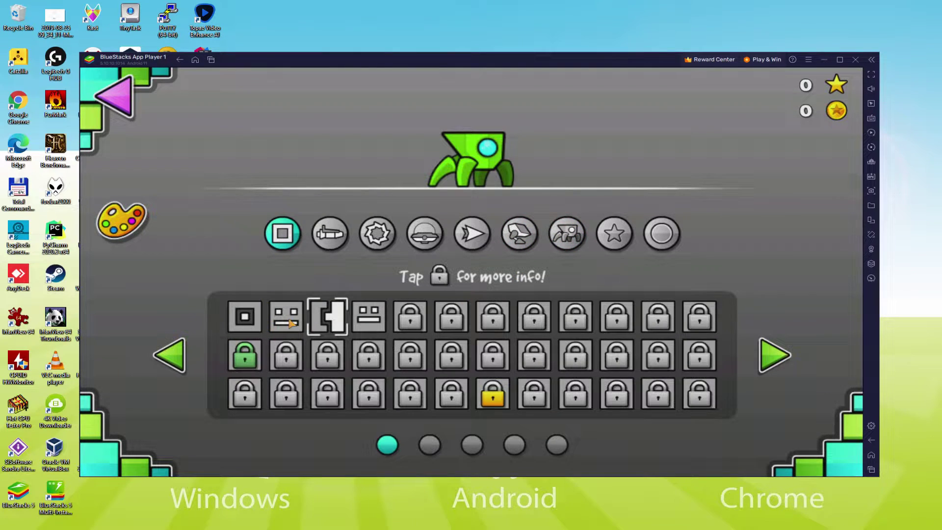
click(288, 320)
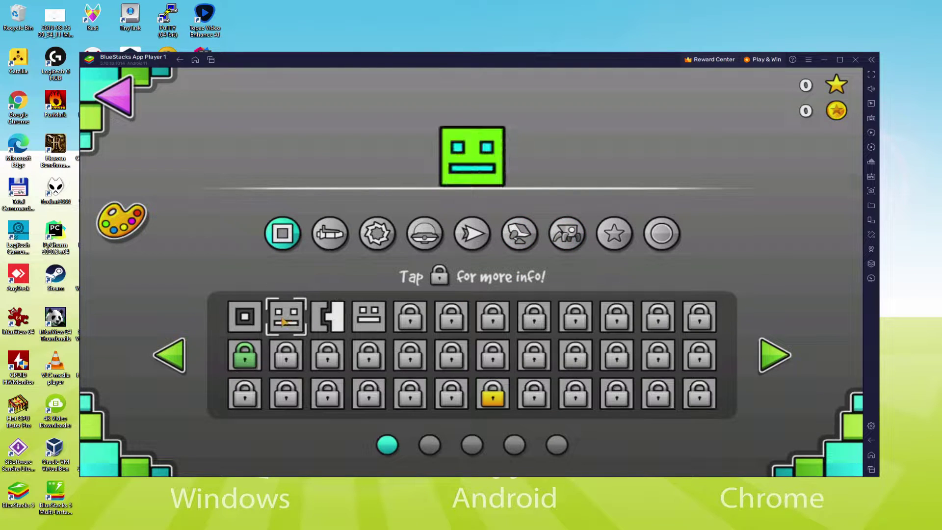
Step: Return to the main menu and open the BlueStacks Geometry Dash SubZero download page from the article
click(118, 96)
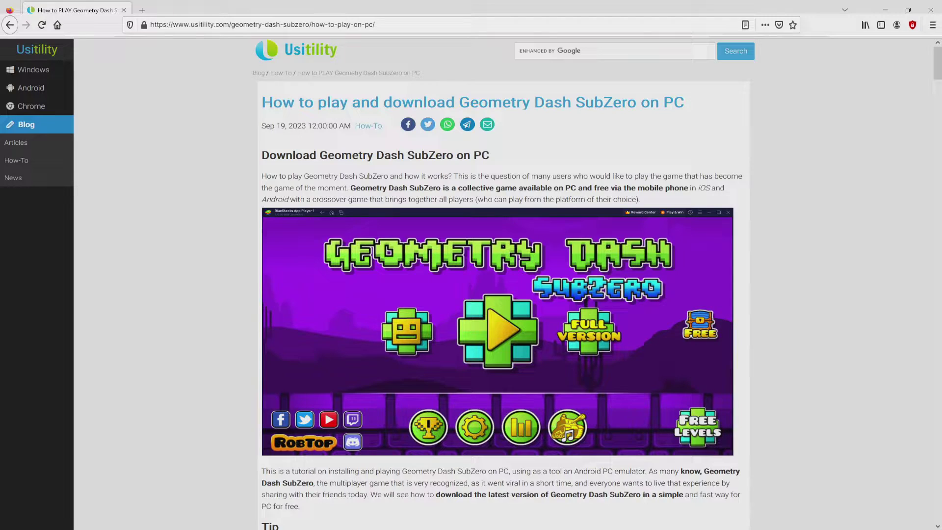
scroll(497, 282, down, 5)
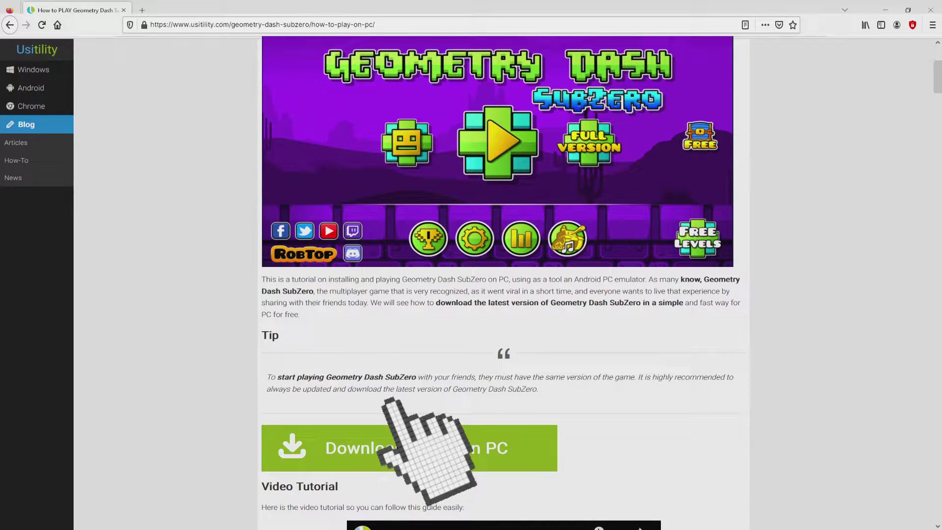
click(423, 431)
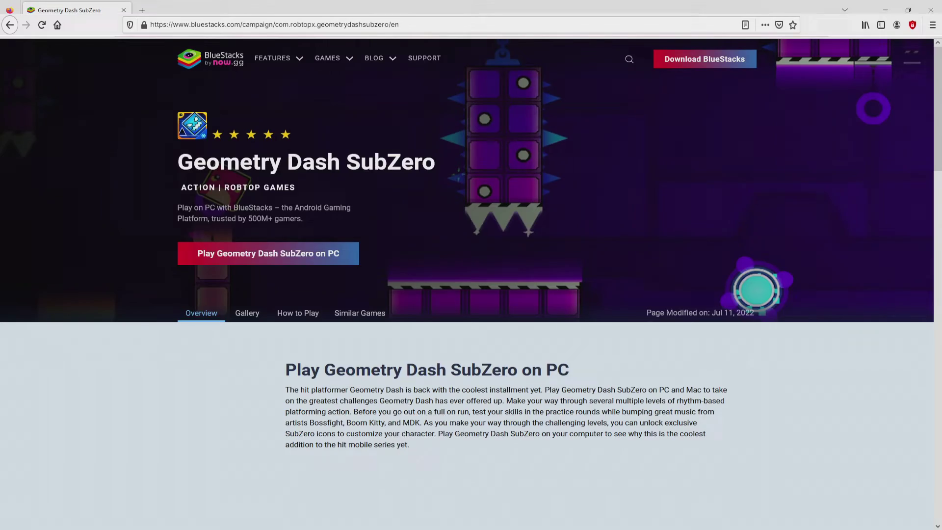
Step: Scroll through the BlueStacks Geometry Dash SubZero page to find the BlueStacks download
scroll(471, 264, down, 10)
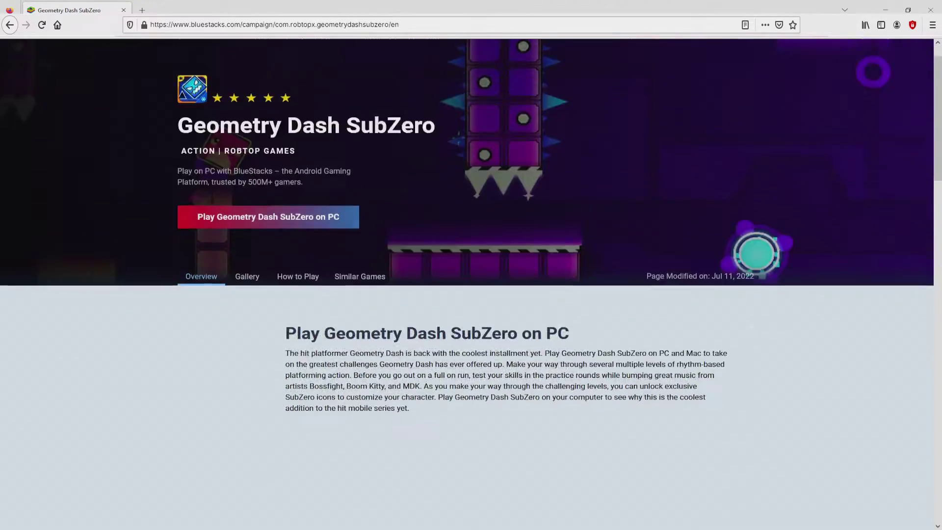
scroll(471, 265, down, 5)
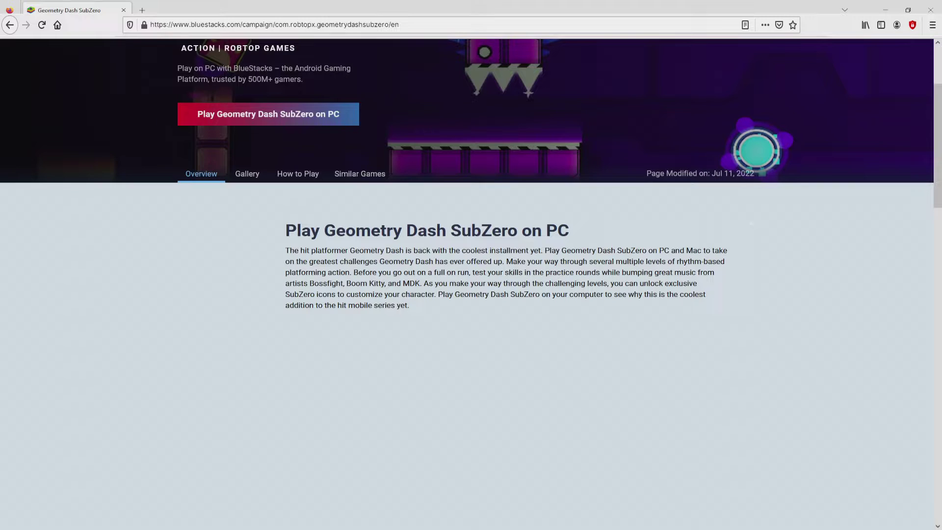
scroll(471, 265, up, 3)
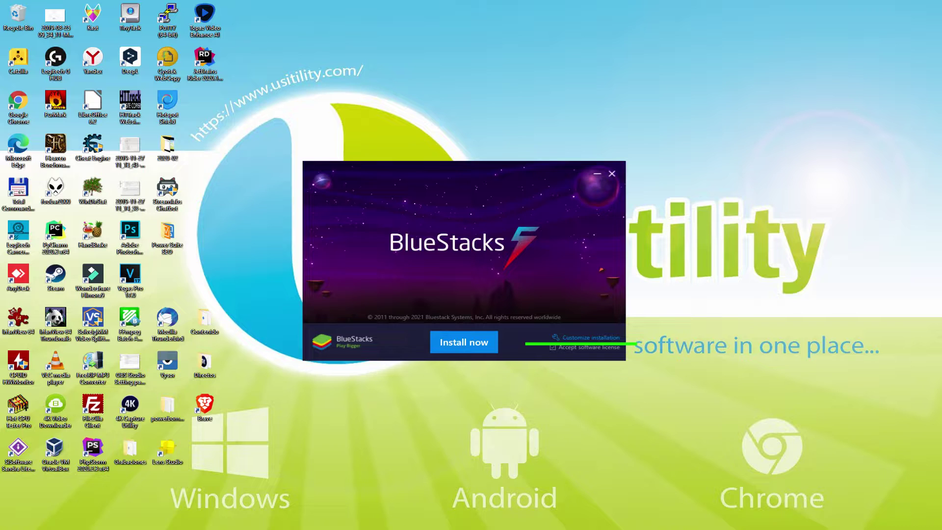
Step: Review the custom installation data path, then start the BlueStacks installation
click(569, 338)
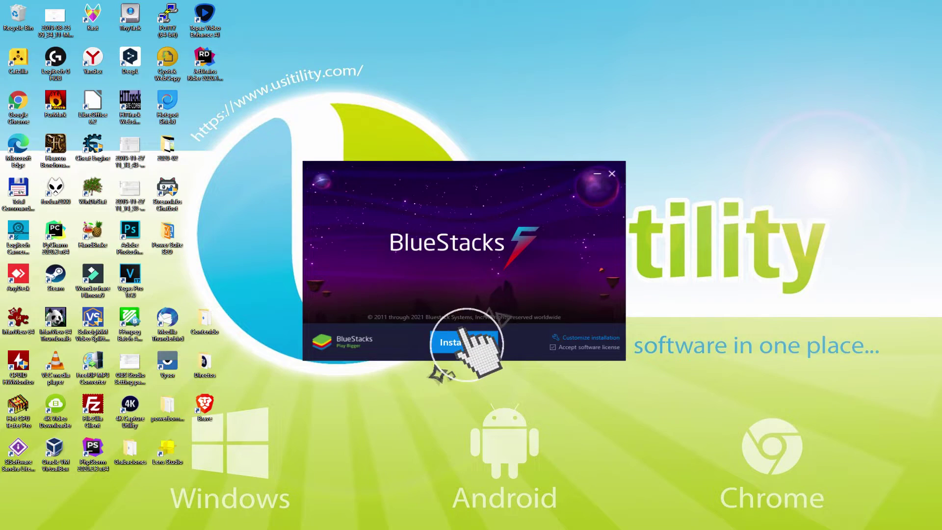
click(464, 340)
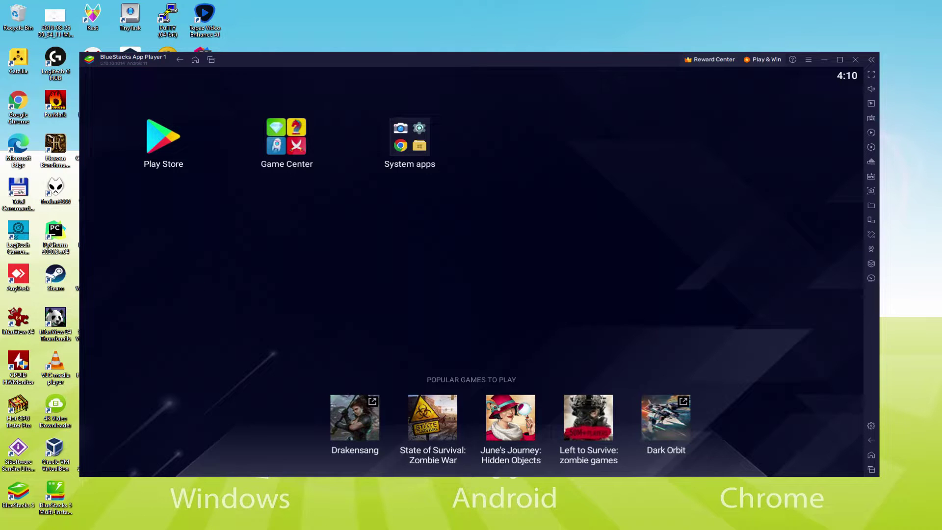
Step: Open the Play Store from the BlueStacks home screen
click(163, 140)
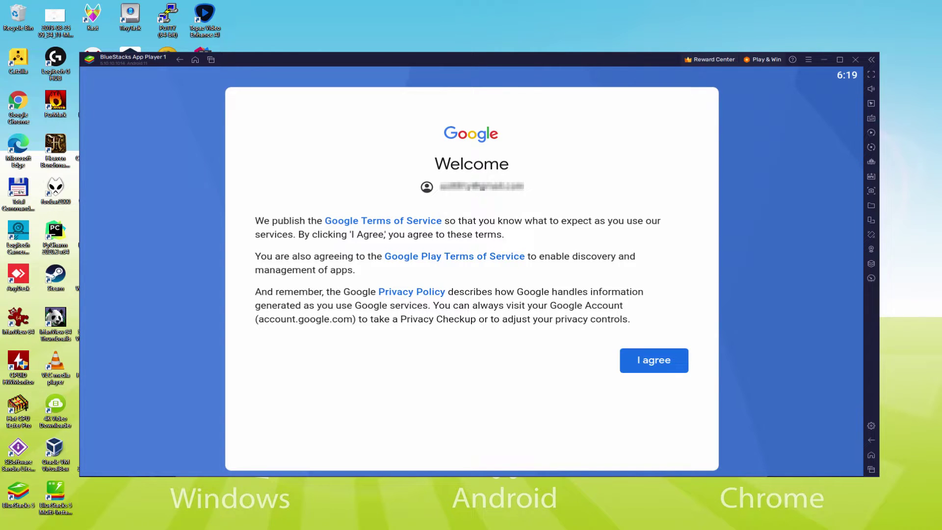
Step: Agree to Google's terms, switch off Back up to Google Drive, and accept the services
click(654, 361)
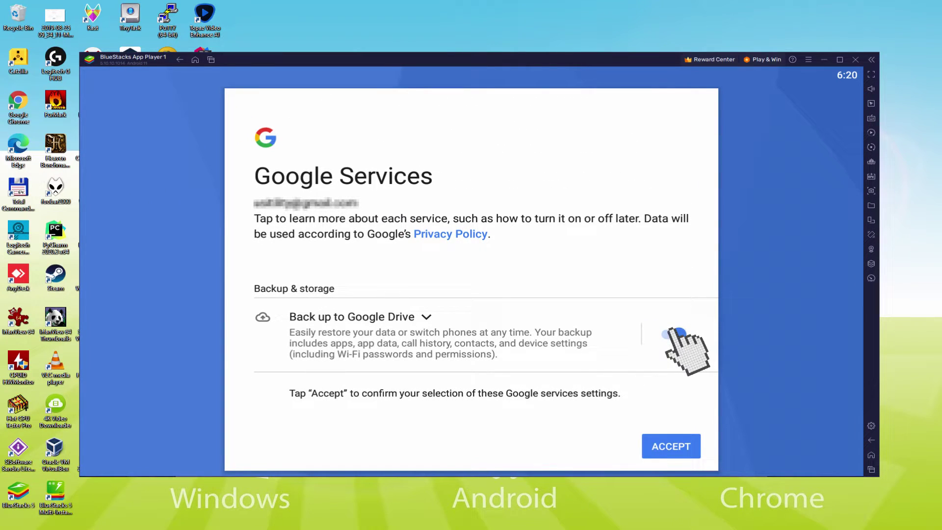
click(674, 334)
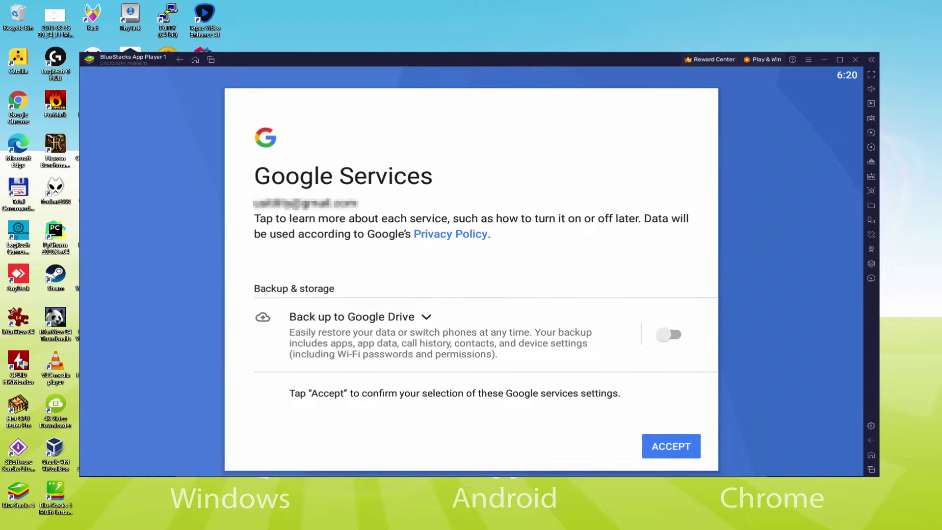
click(671, 446)
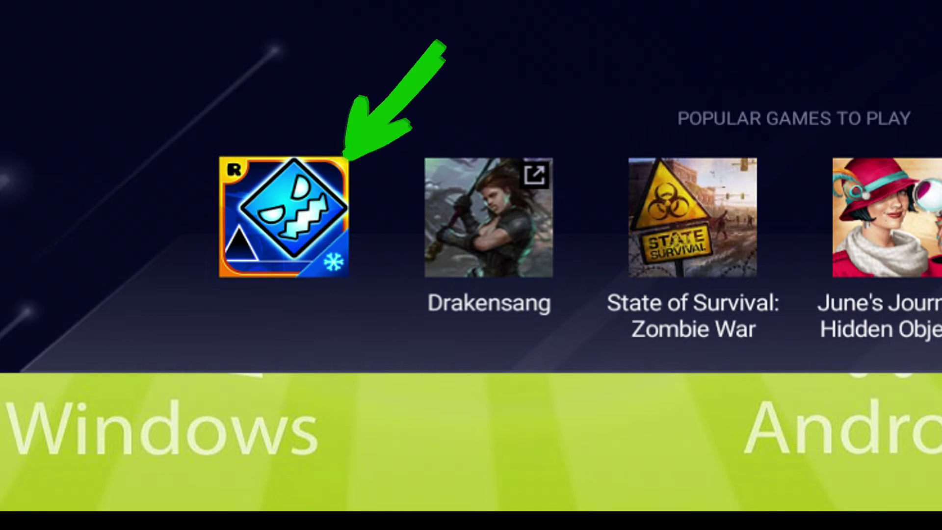
Step: Open the Geometry Dash SubZero Play Store page and install the game
click(283, 217)
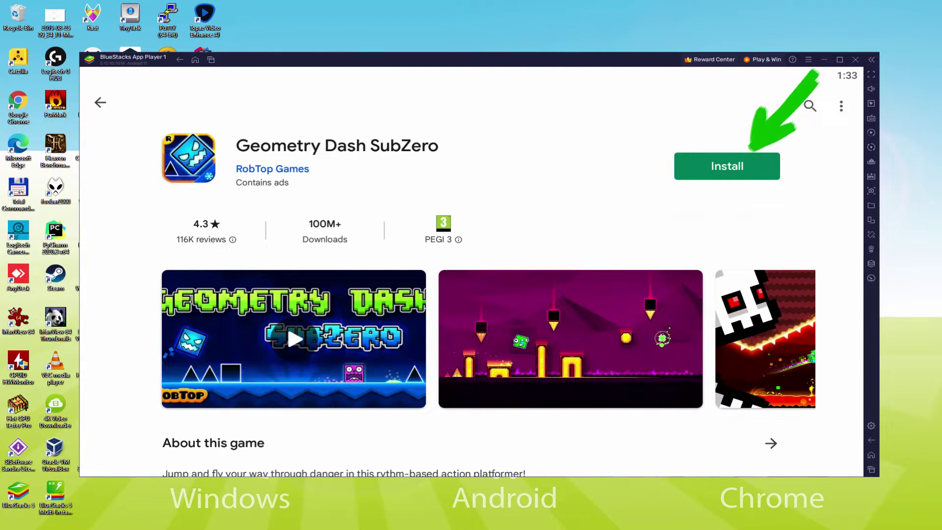
click(750, 166)
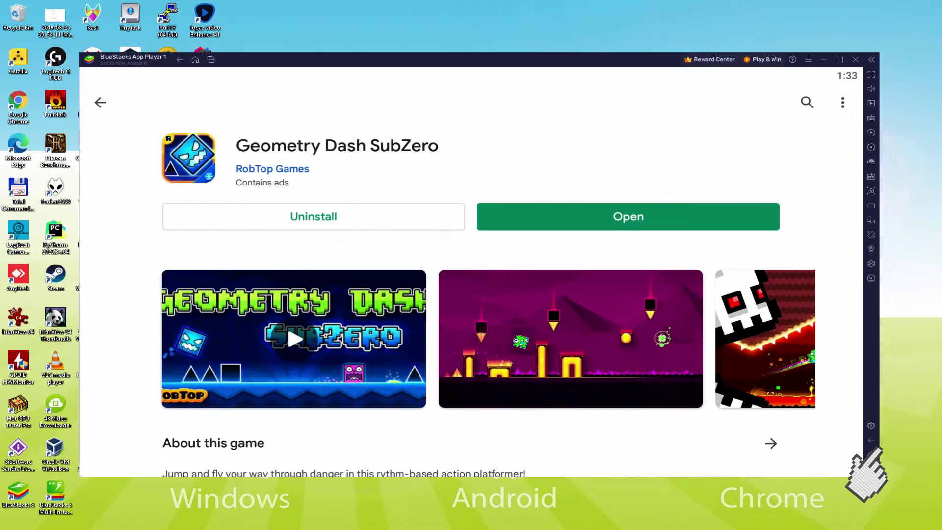
Step: Launch Geometry Dash SubZero from the home screen and dismiss the achievements and follow-for-rewards popups
click(805, 363)
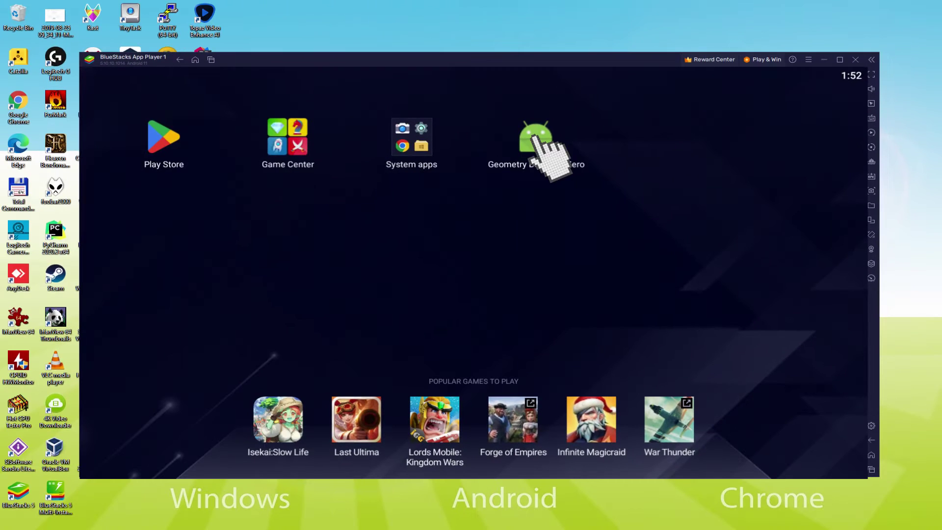
click(535, 136)
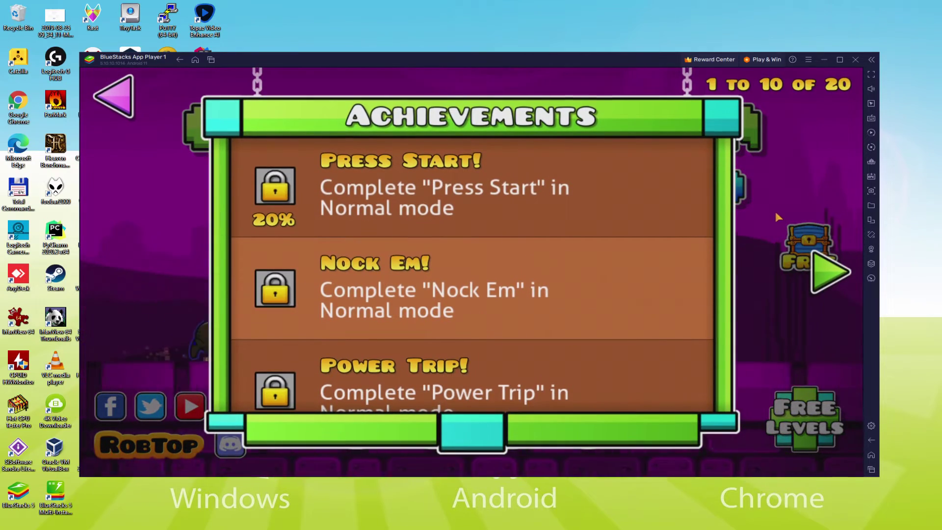
scroll(769, 240, down, 3)
key(Escape)
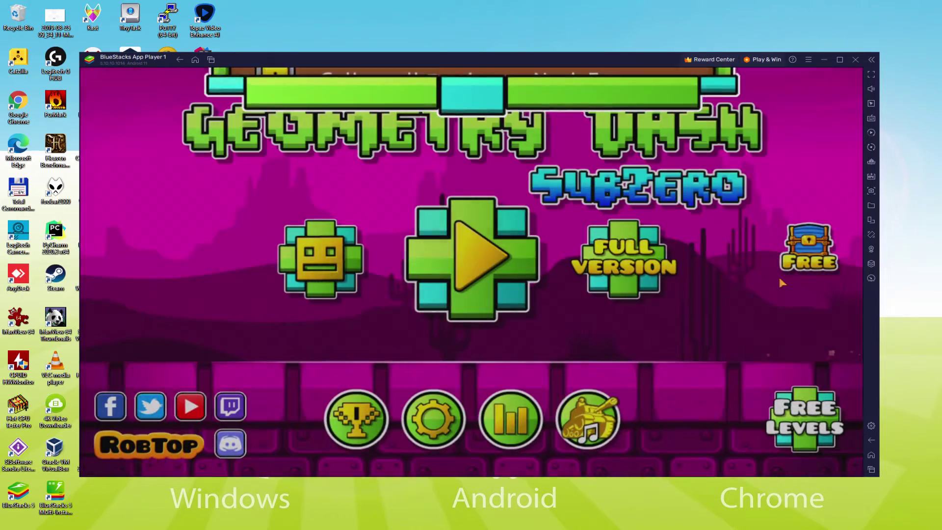
click(809, 248)
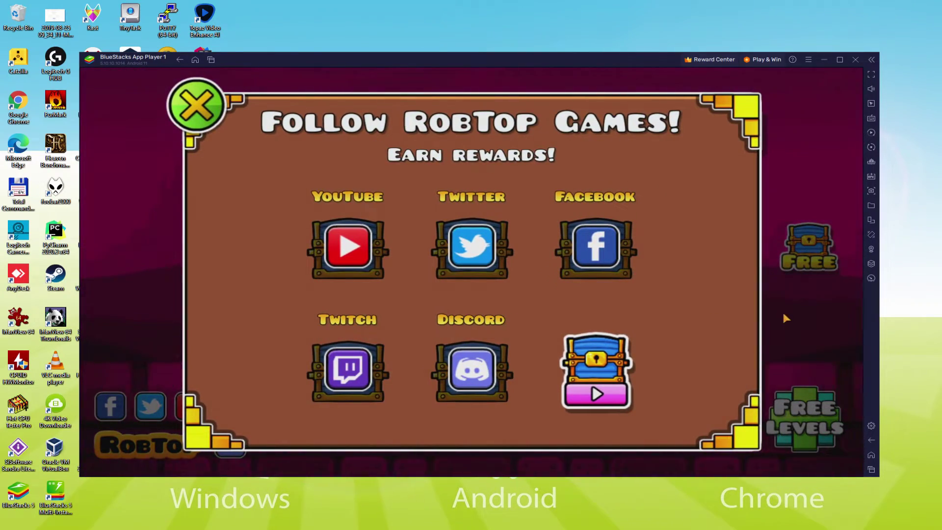
key(Escape)
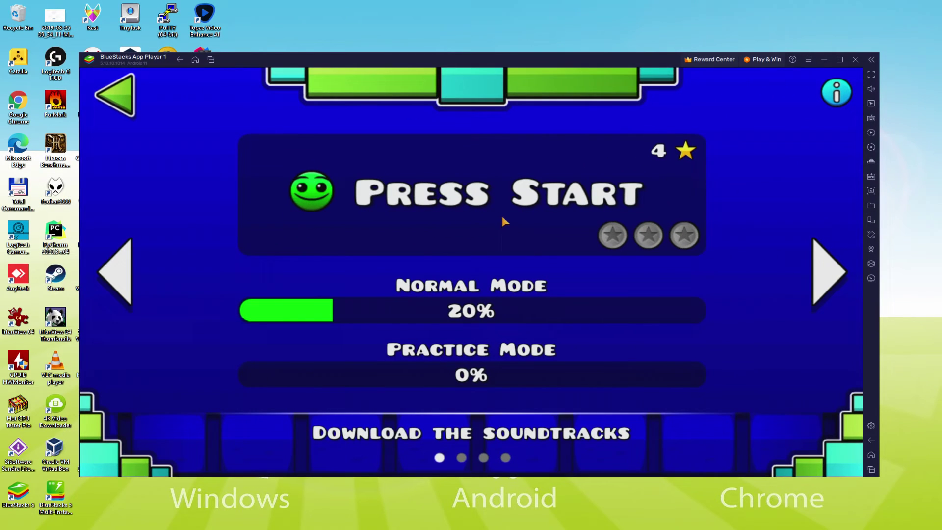
Step: Start Press Start and jump the cube over the single, double and cyan spikes
click(687, 230)
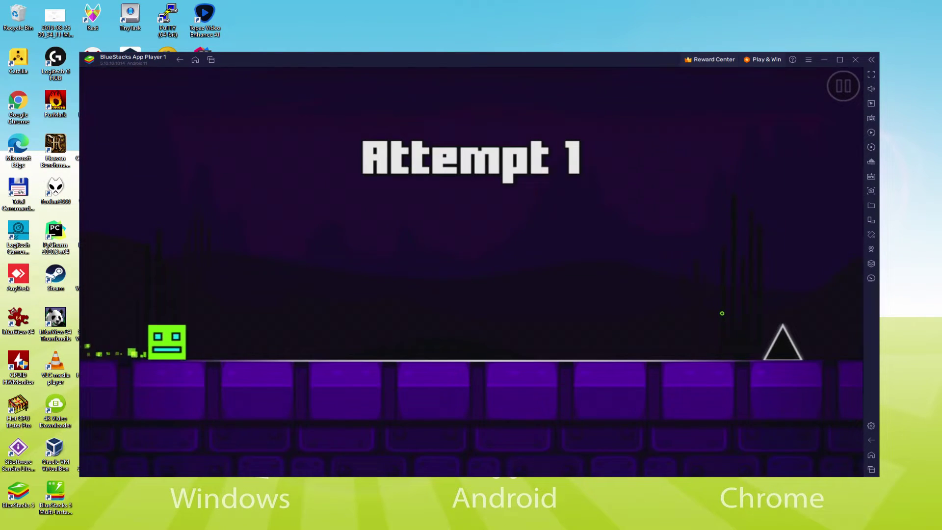
click(494, 312)
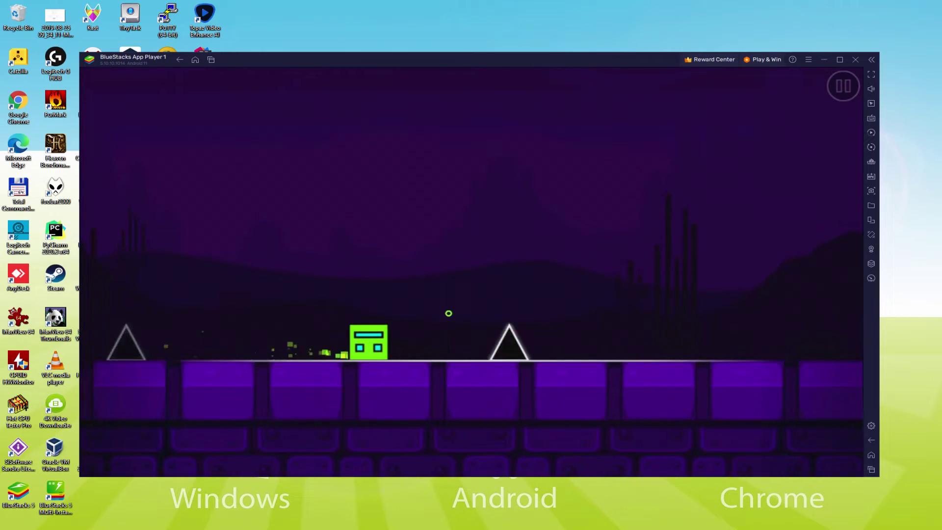
key(space)
key(space)
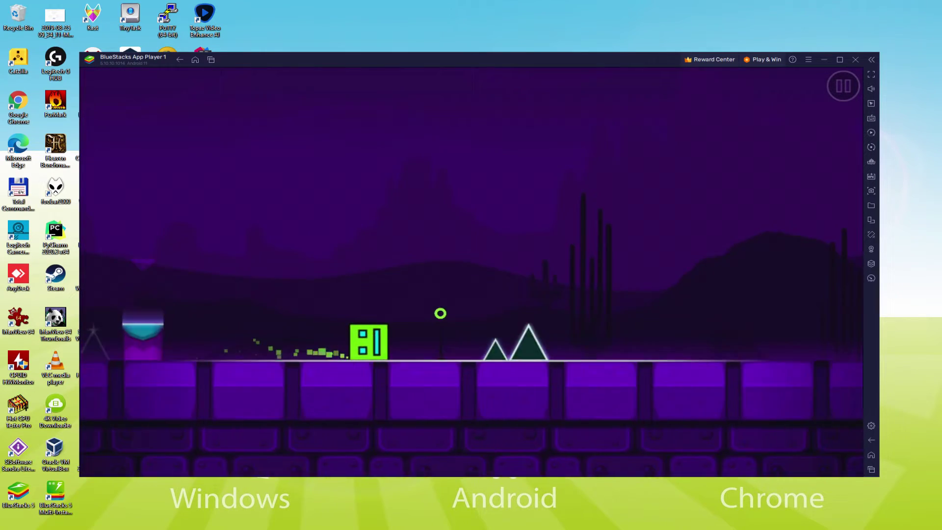
key(space)
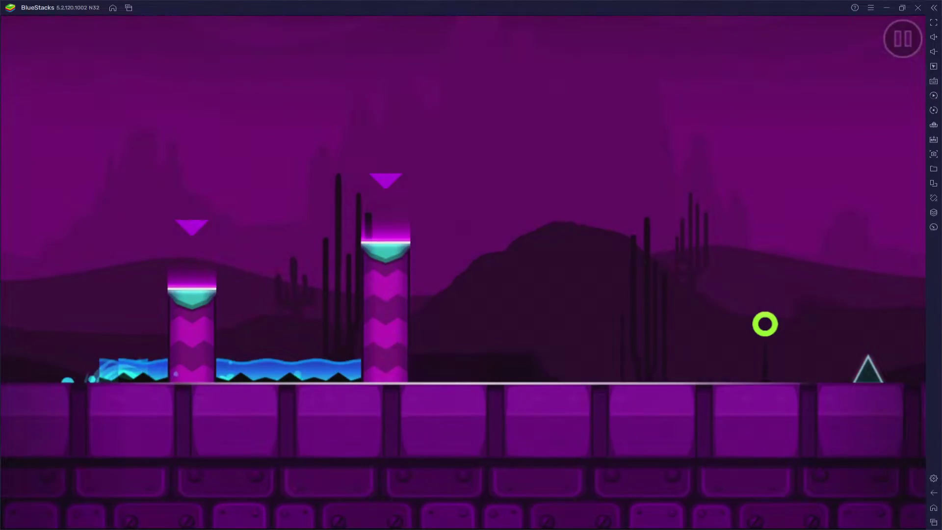
key(space)
key(space)
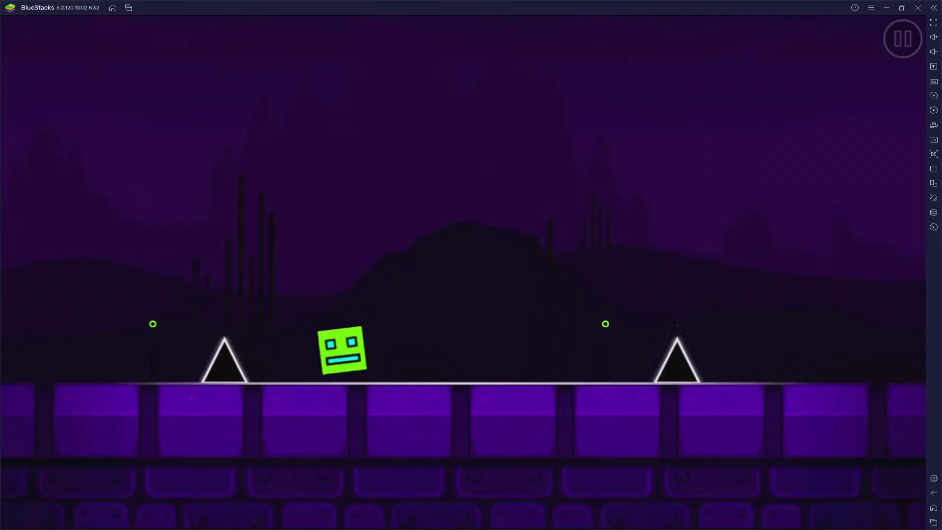
key(space)
key(space)
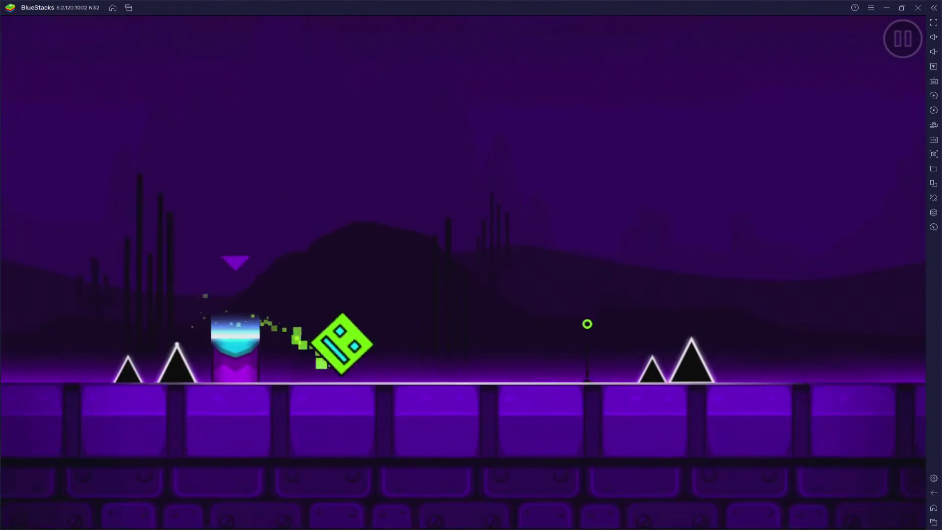
key(space)
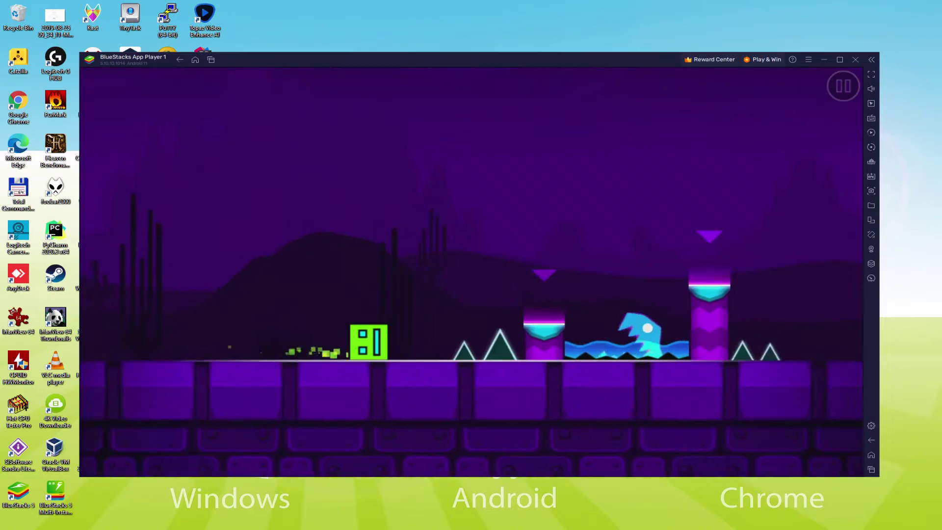
key(space)
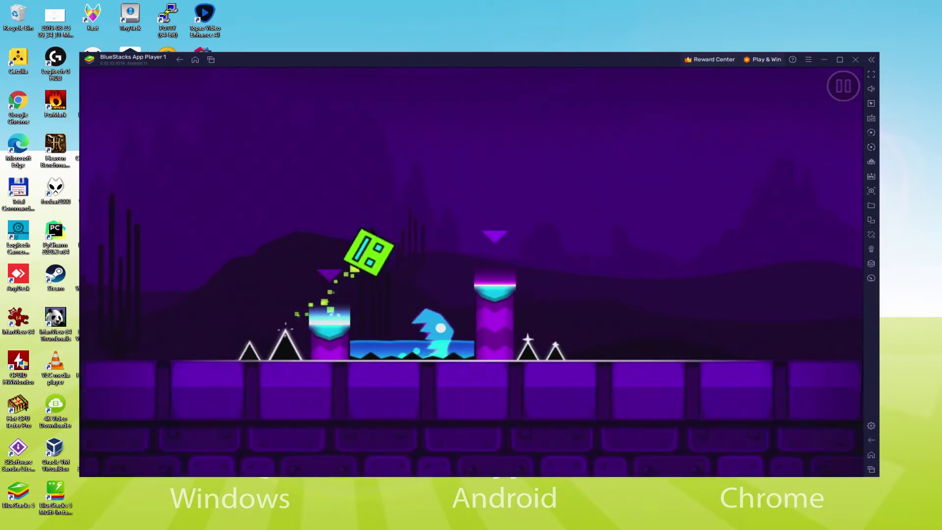
key(space)
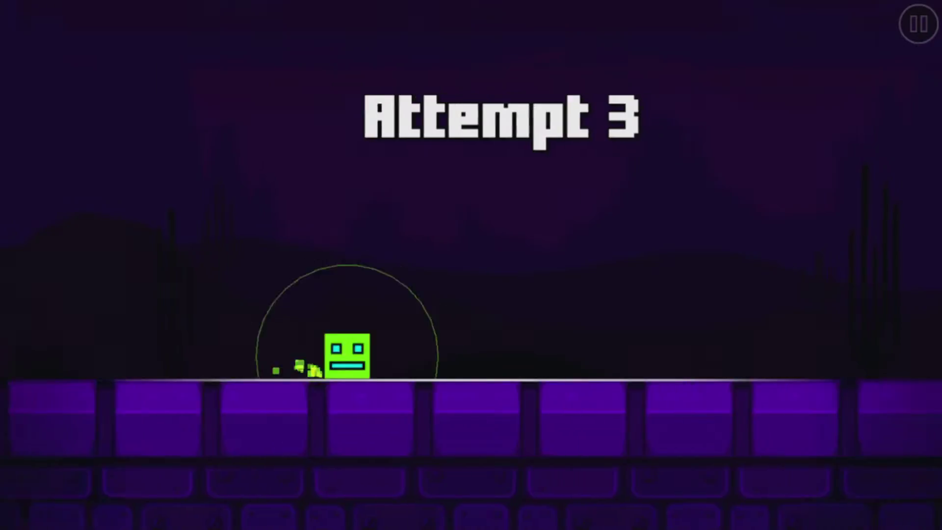
Step: On new attempts, jump the cube over the opening spikes and onto the pillar
key(space)
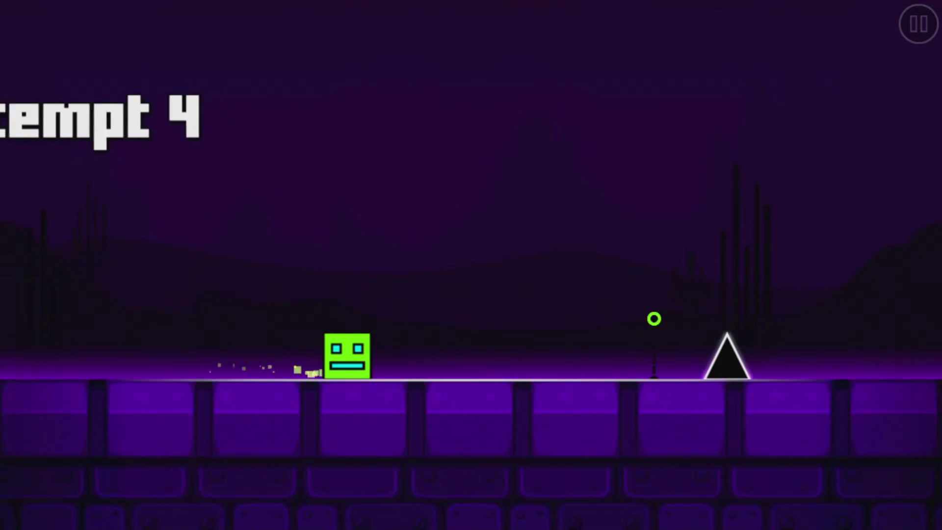
key(space)
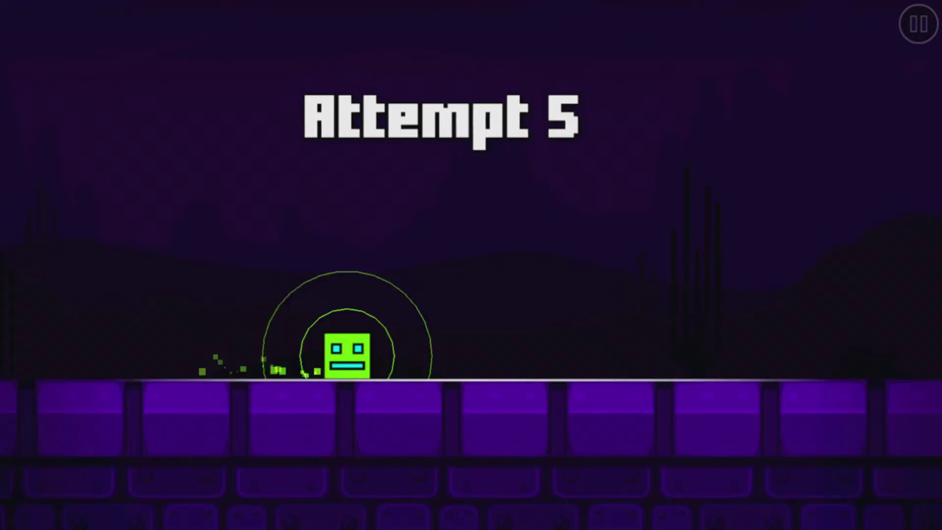
key(space)
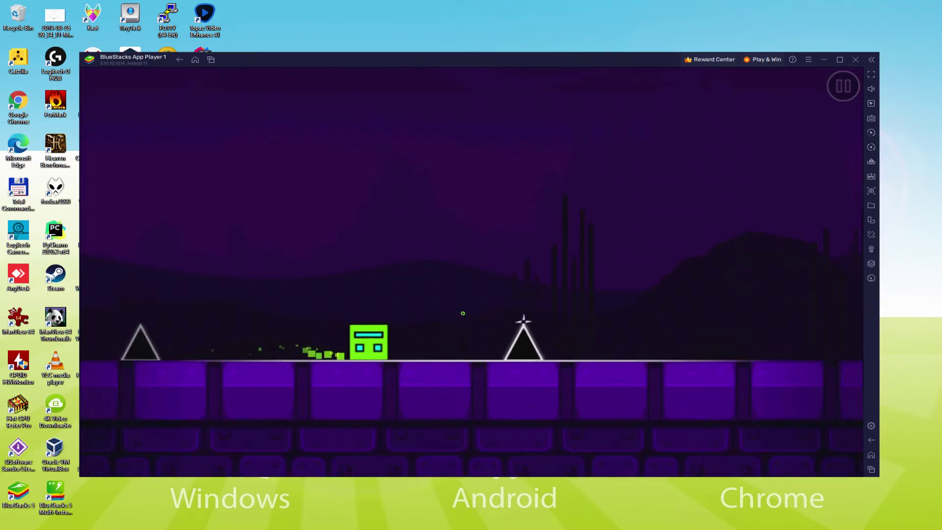
key(space)
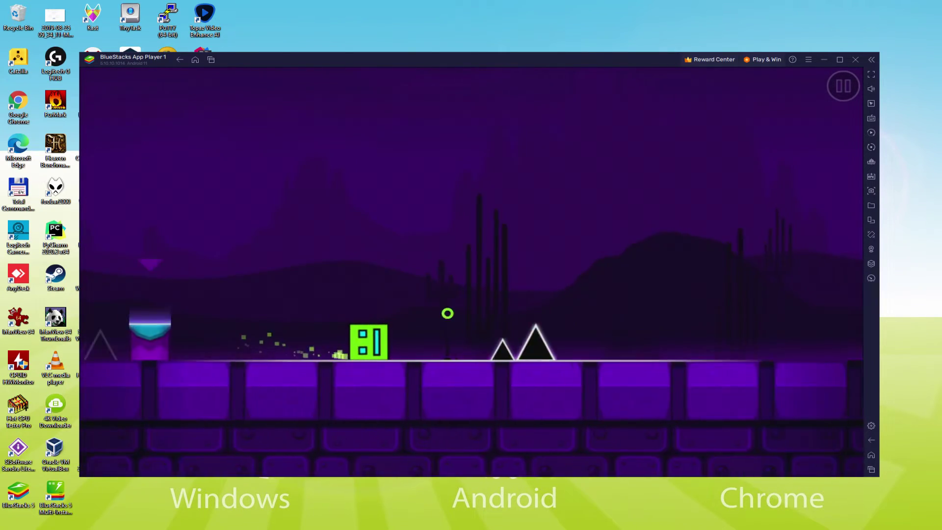
key(space)
key(space)
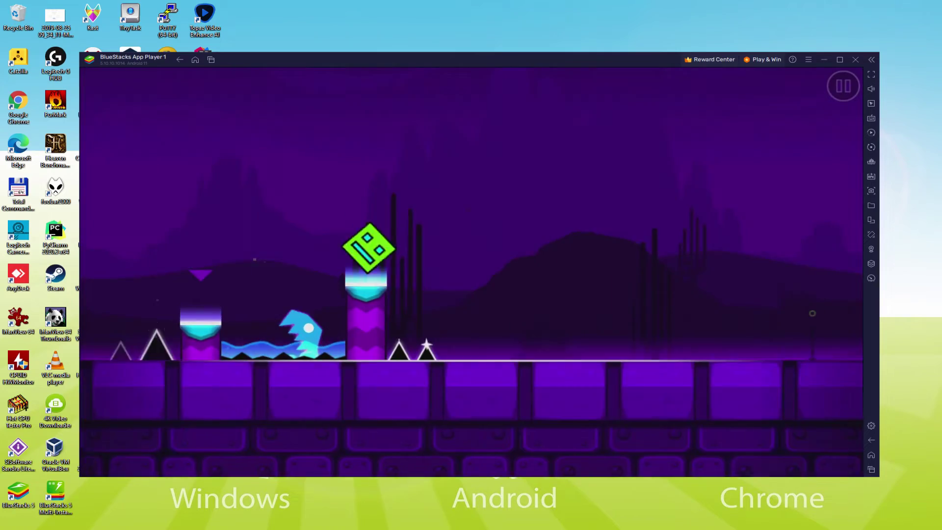
key(space)
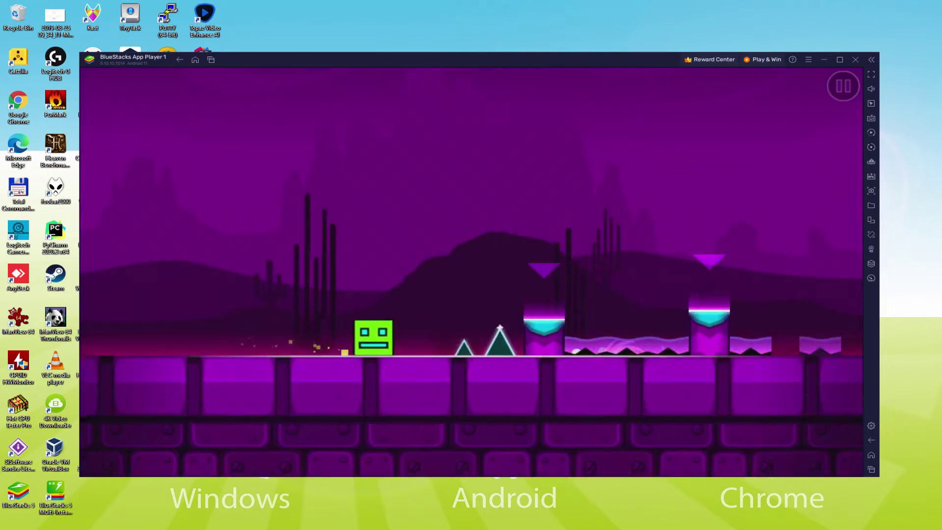
key(space)
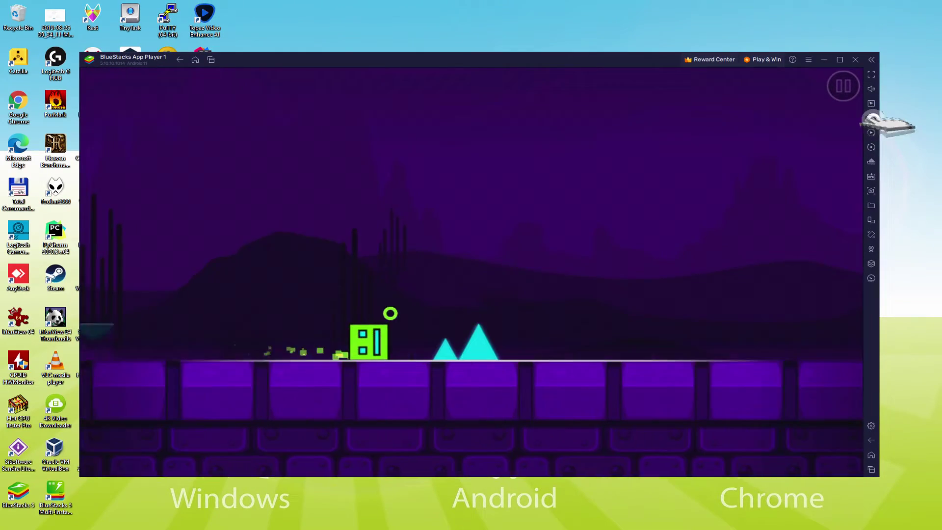
Step: Open the game controls editor beside the game and jump the cube over the first spikes
key(ctrl+shift+a)
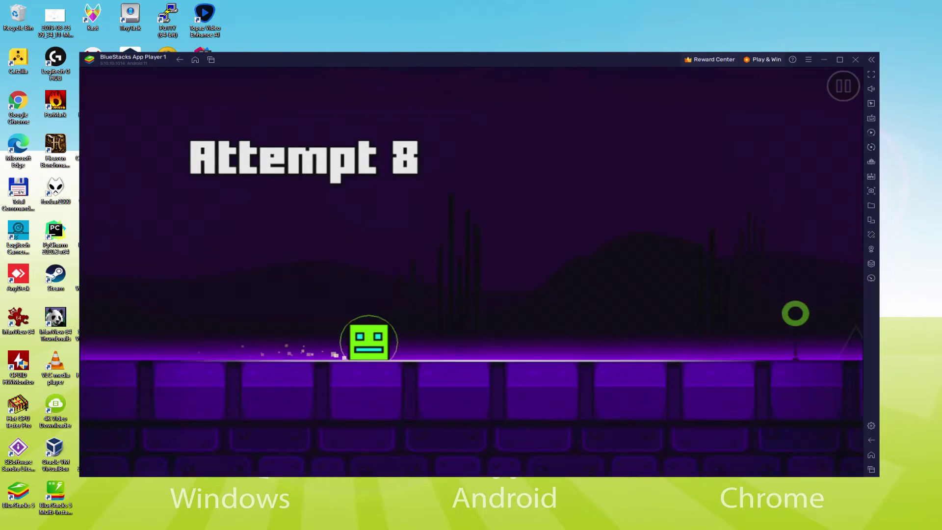
key(space)
key(space)
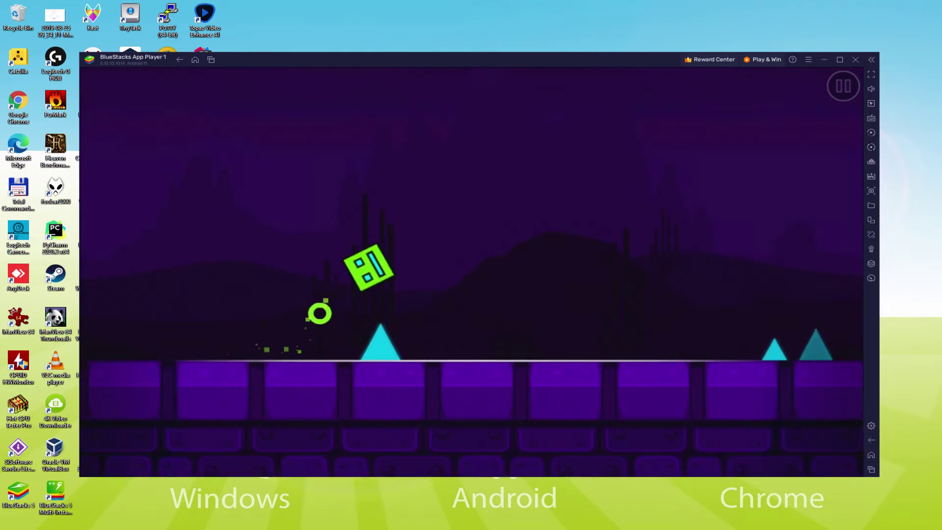
key(space)
key(space)
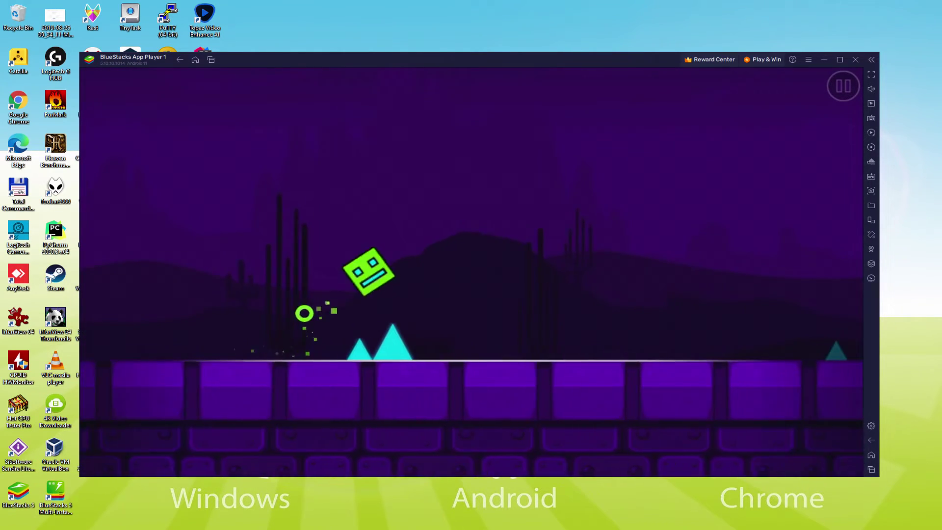
key(space)
key(space)
key(space)
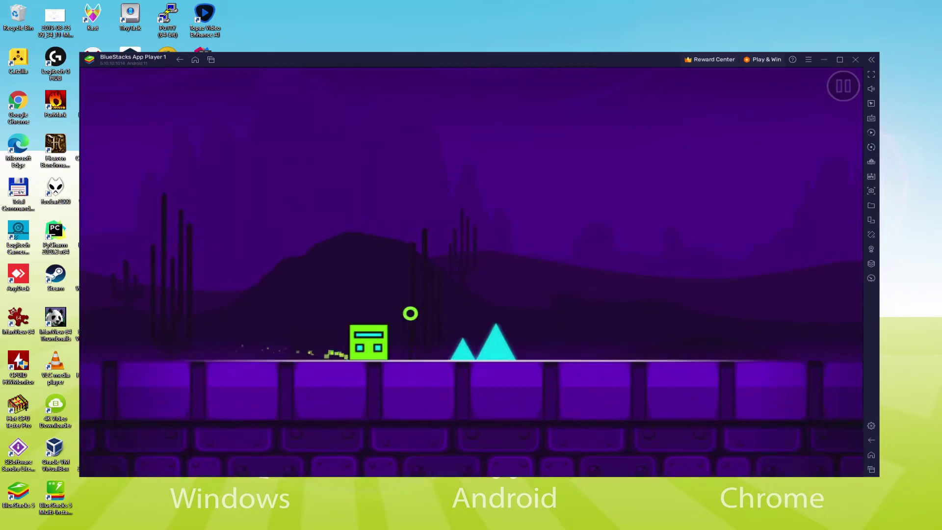
Step: Keep jumping the cube over spikes and up onto the pillars, including the pink pillars
key(space)
key(space)
key(space)
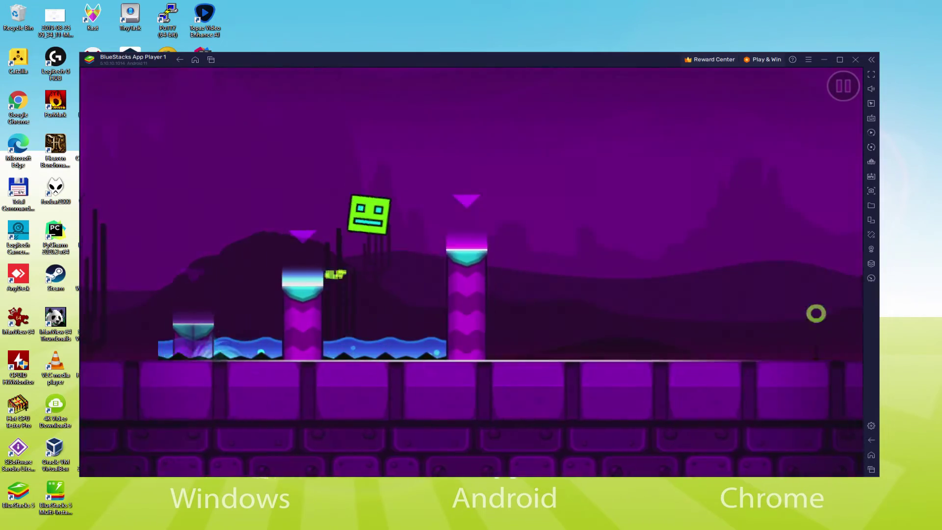
key(space)
key(space)
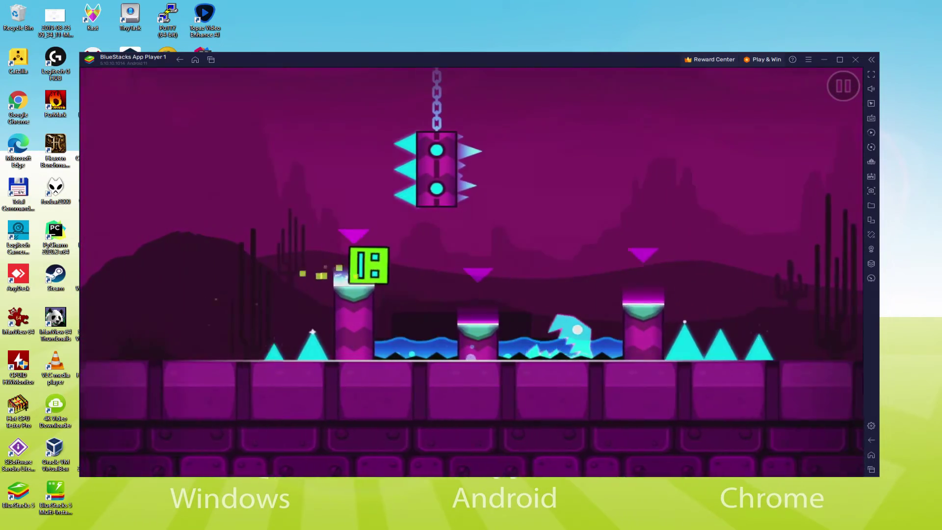
key(space)
key(space)
key(space)
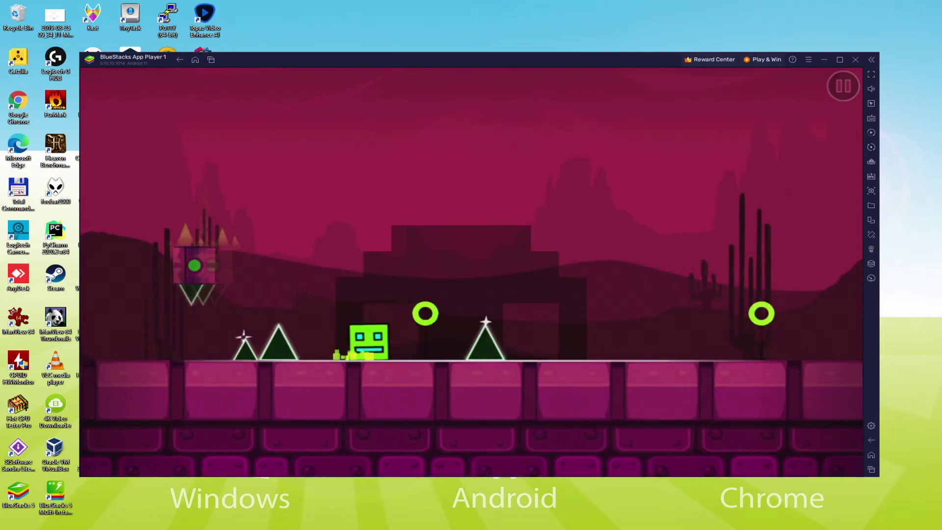
key(space)
key(space)
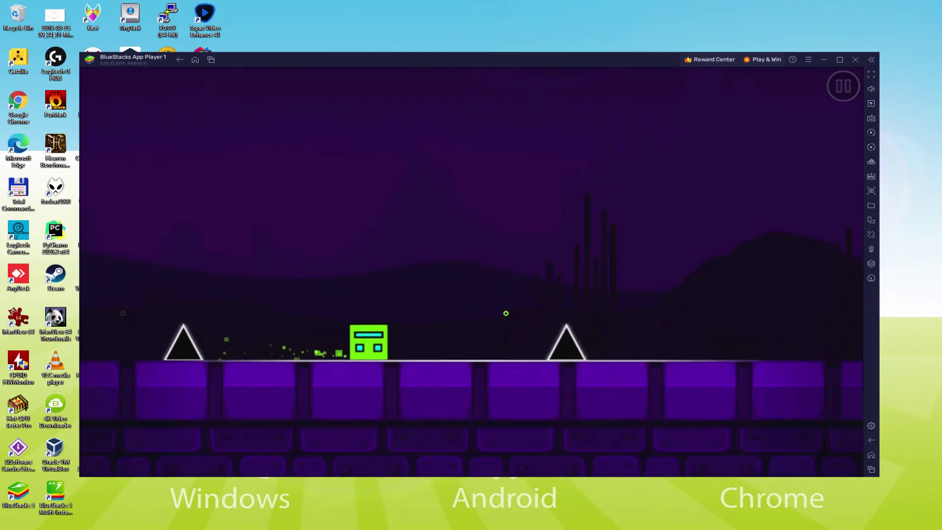
key(space)
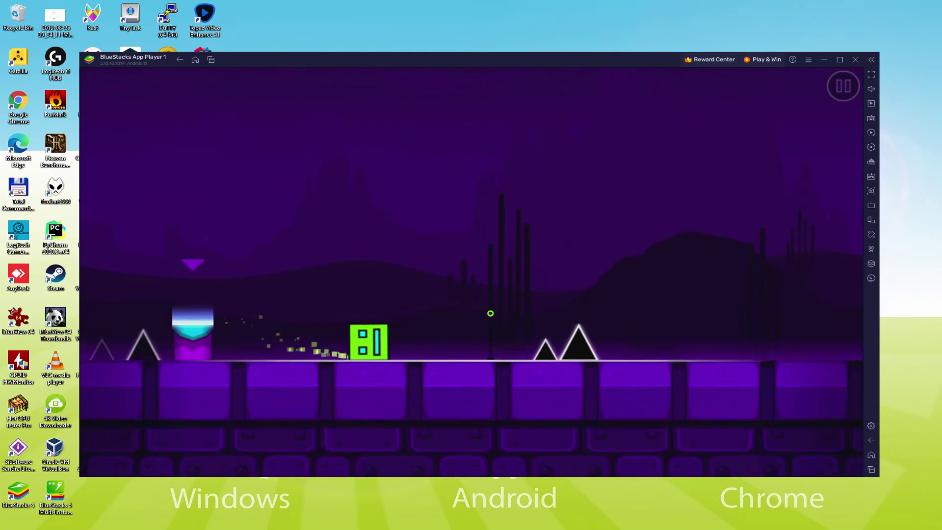
key(space)
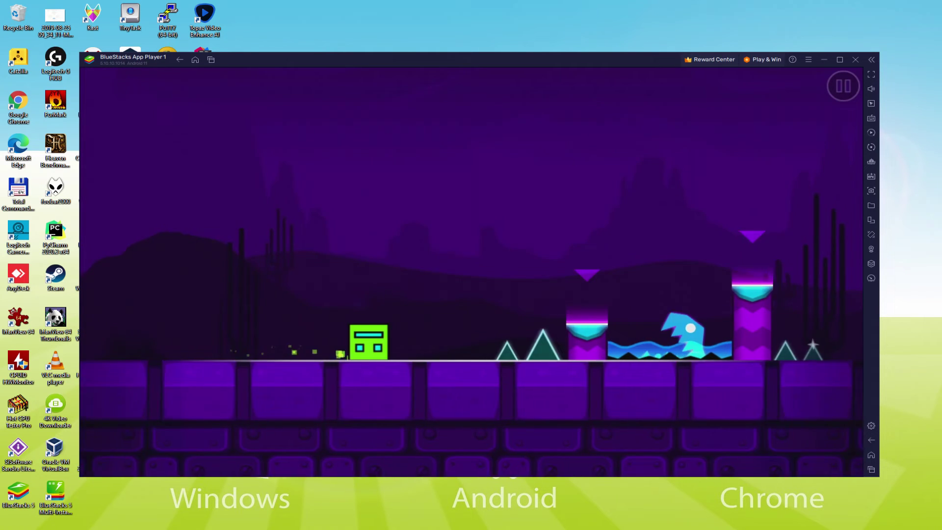
key(space)
key(space)
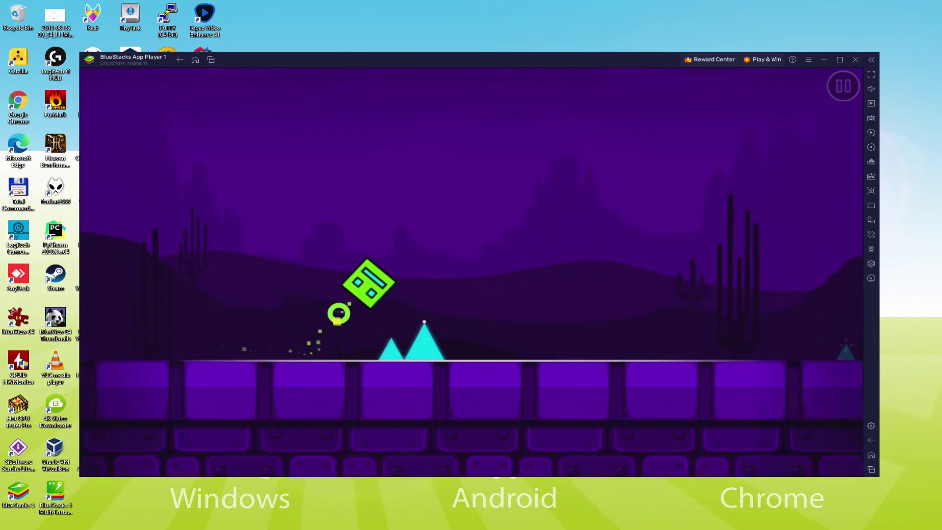
key(space)
key(space)
key(space)
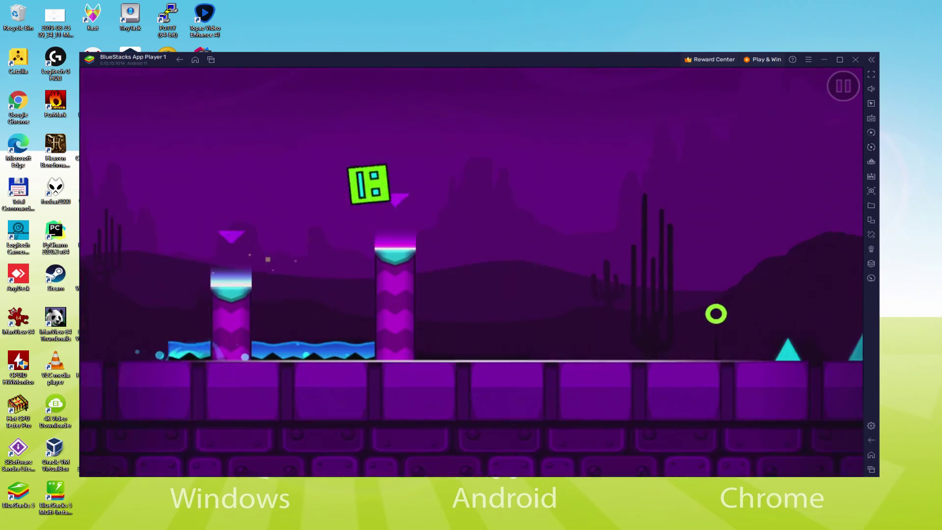
key(space)
key(space)
key(space)
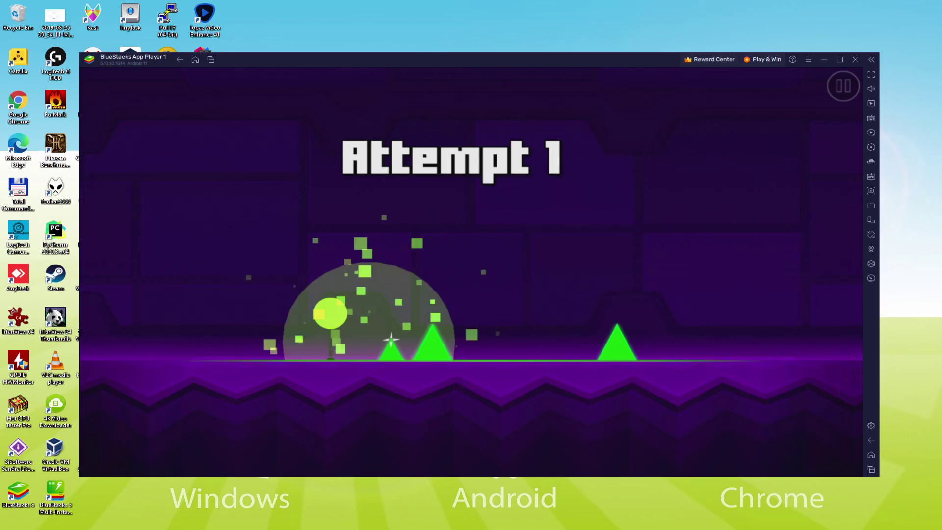
Step: Jump the cube over the spikes with Space through attempts 2 to 7, reaching a 2% best
key(space)
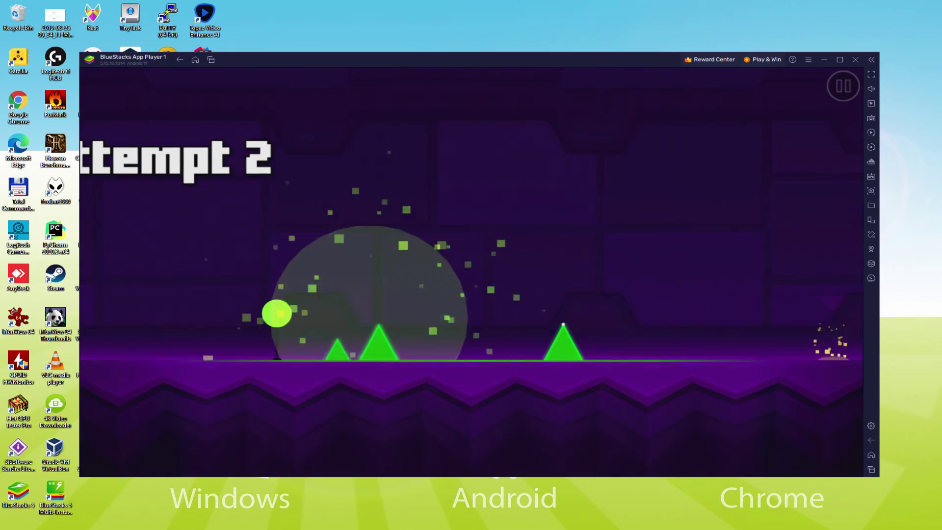
key(space)
key(space)
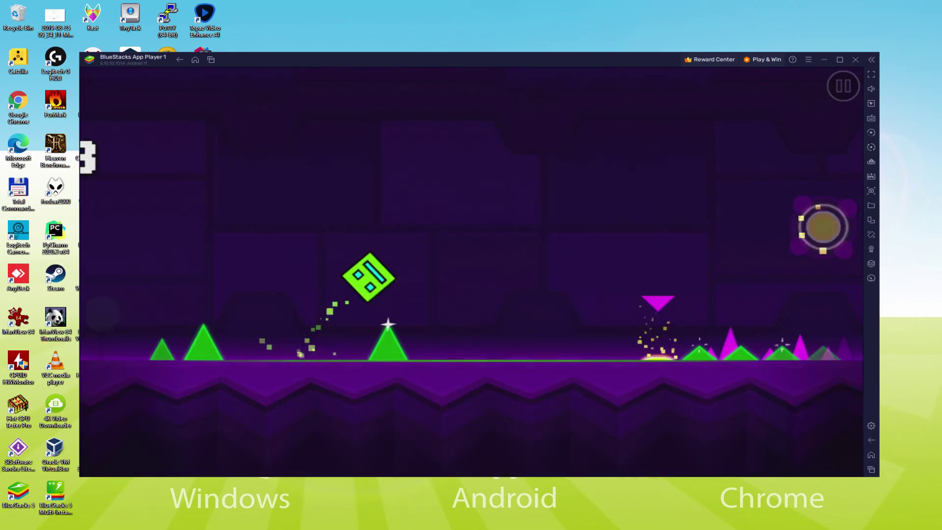
key(space)
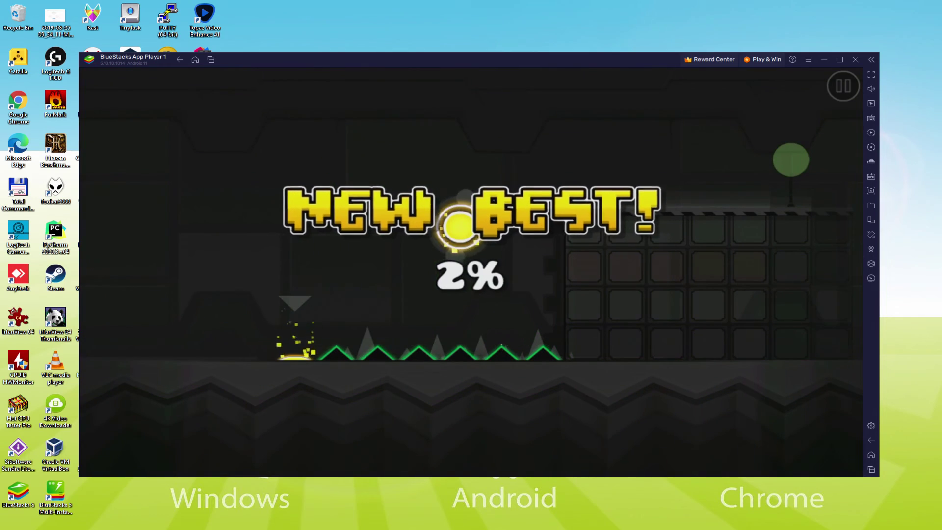
key(space)
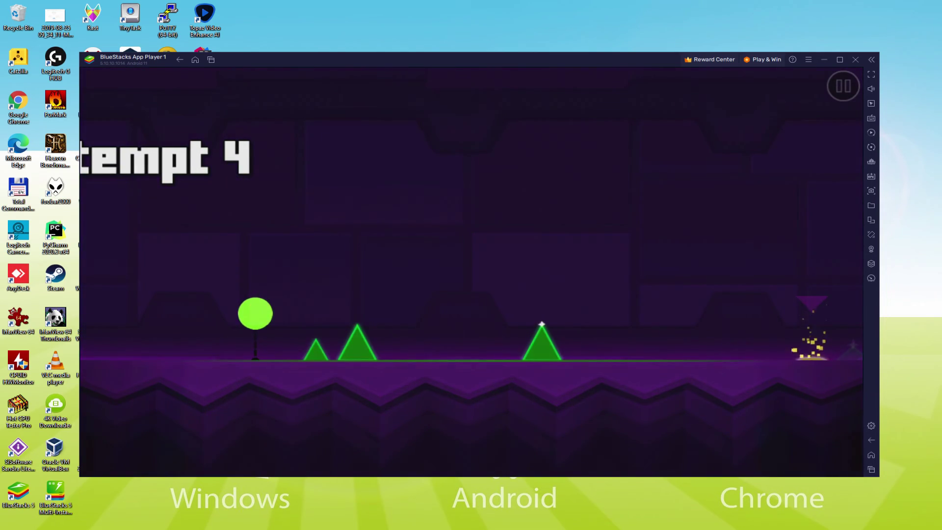
key(space)
key(space)
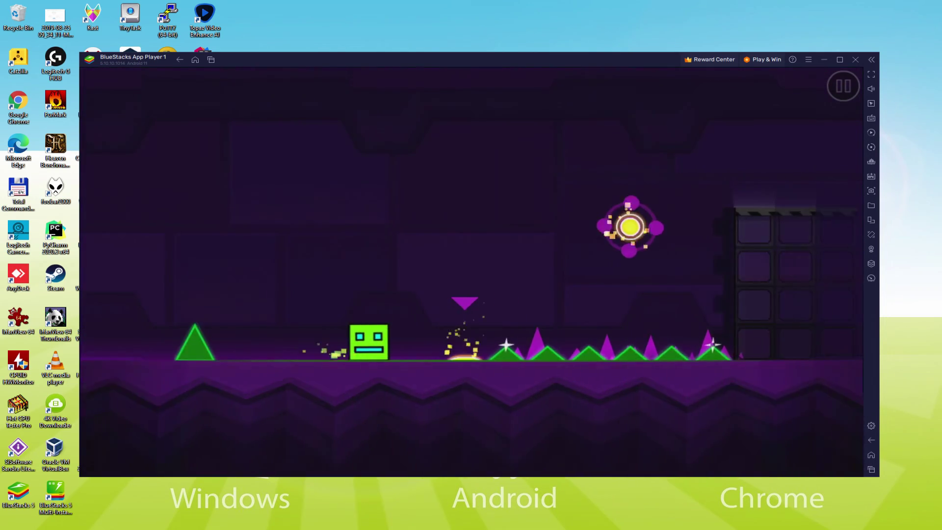
key(space)
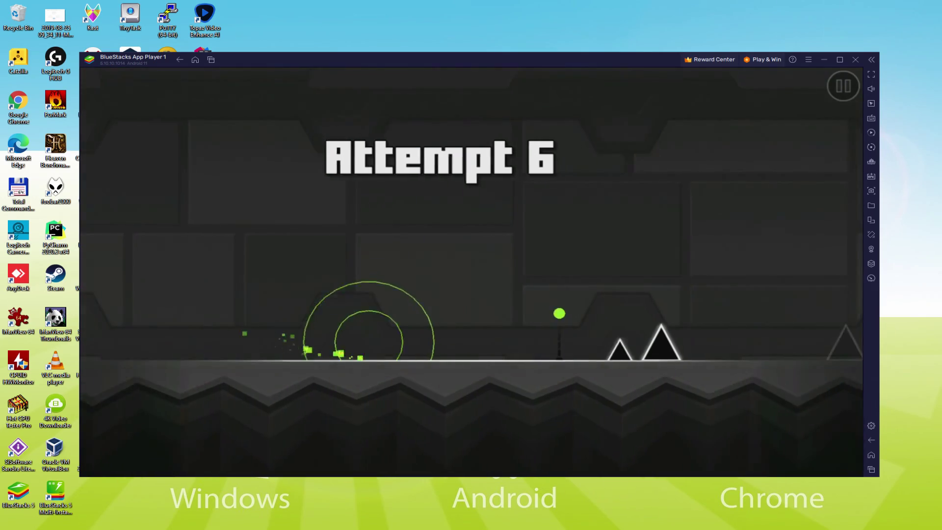
key(space)
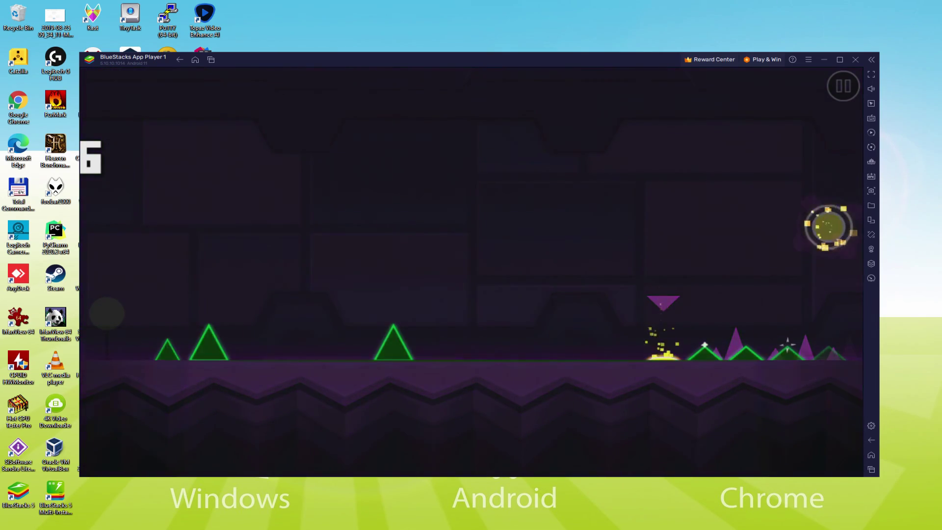
key(space)
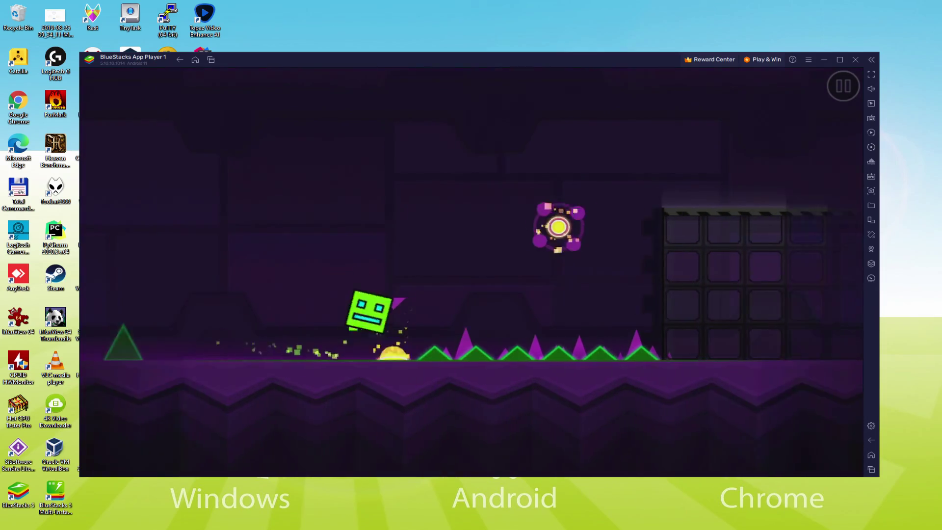
key(space)
key(space)
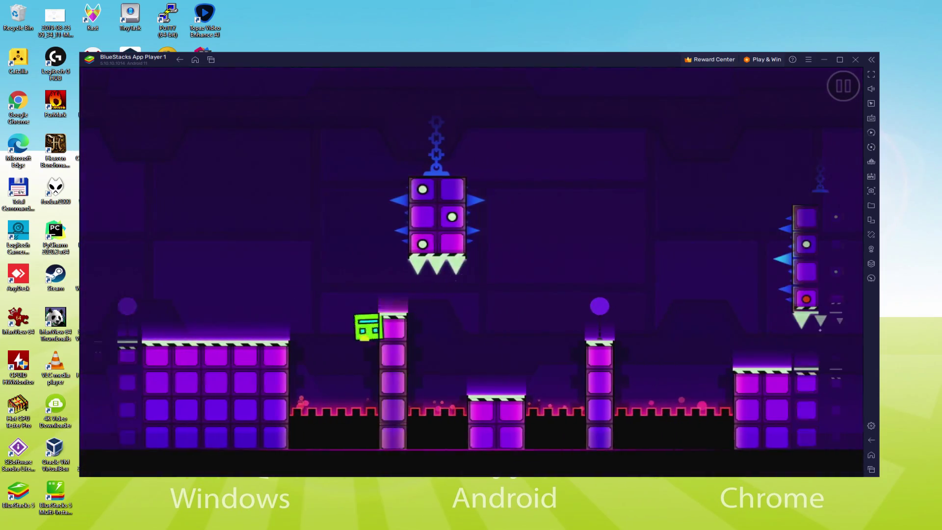